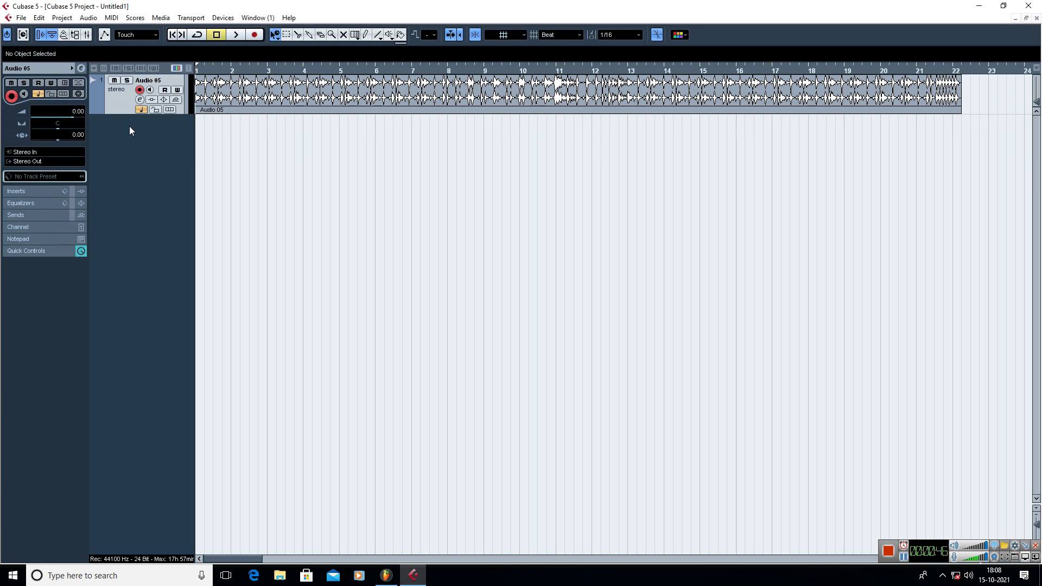
left_click(140, 100)
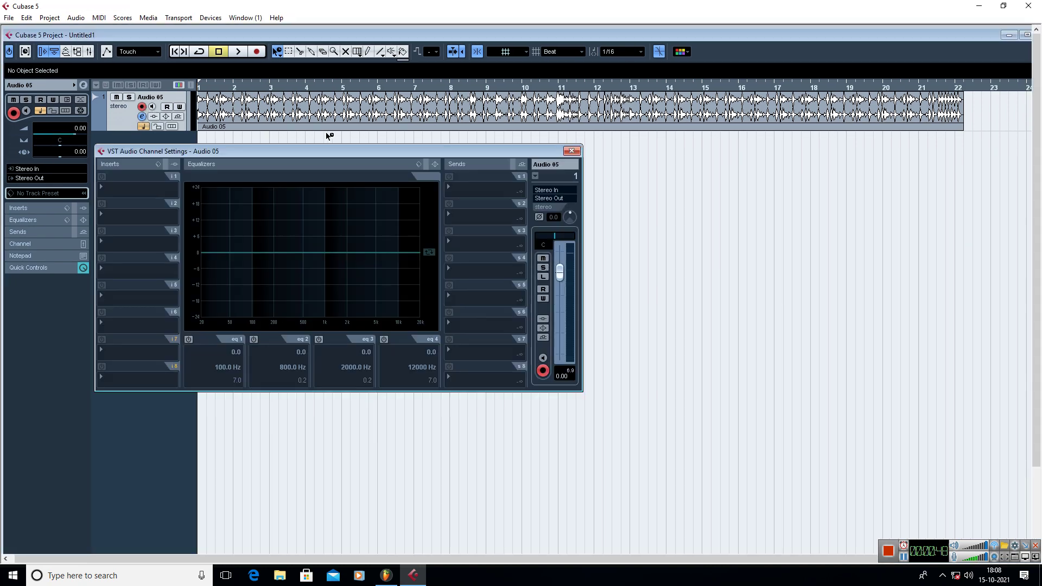
left_click(572, 152)
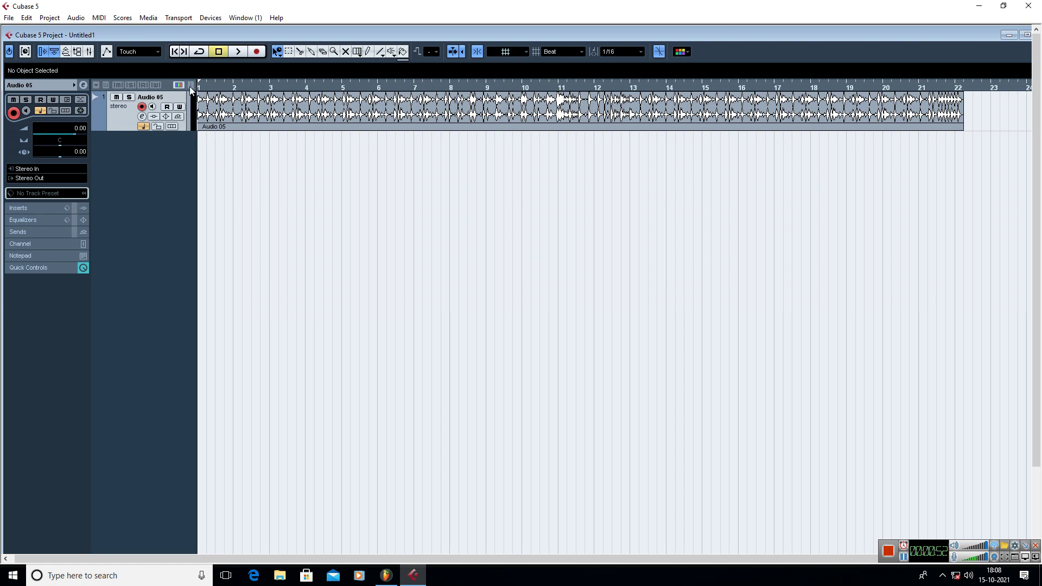
left_click_drag(962, 140, 960, 184)
left_click_drag(209, 148, 961, 168)
Step: Play the Audio 05 track from the start to hear its unprocessed sound, and stop playback
left_click(239, 52)
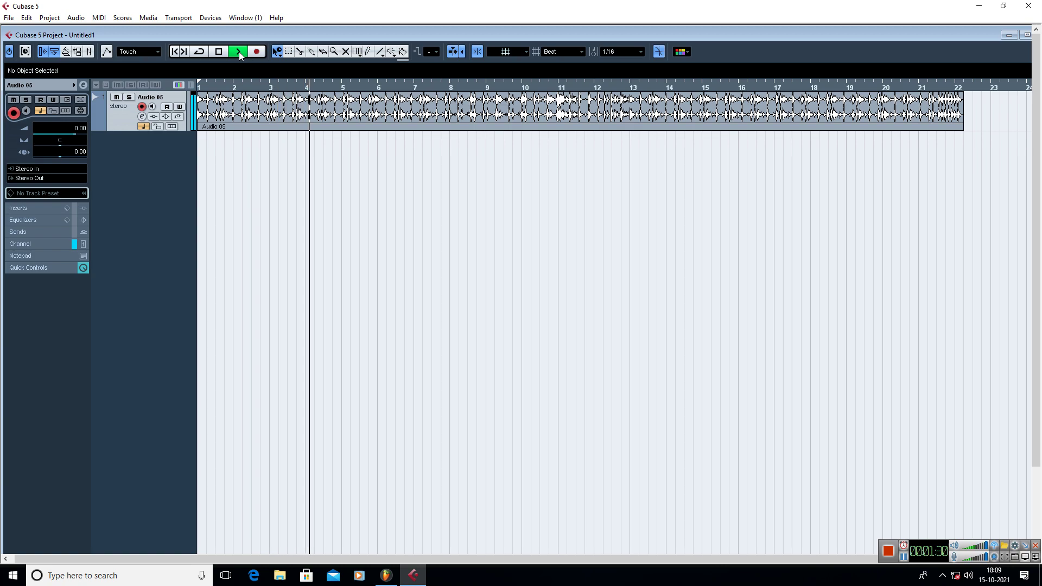
key("space")
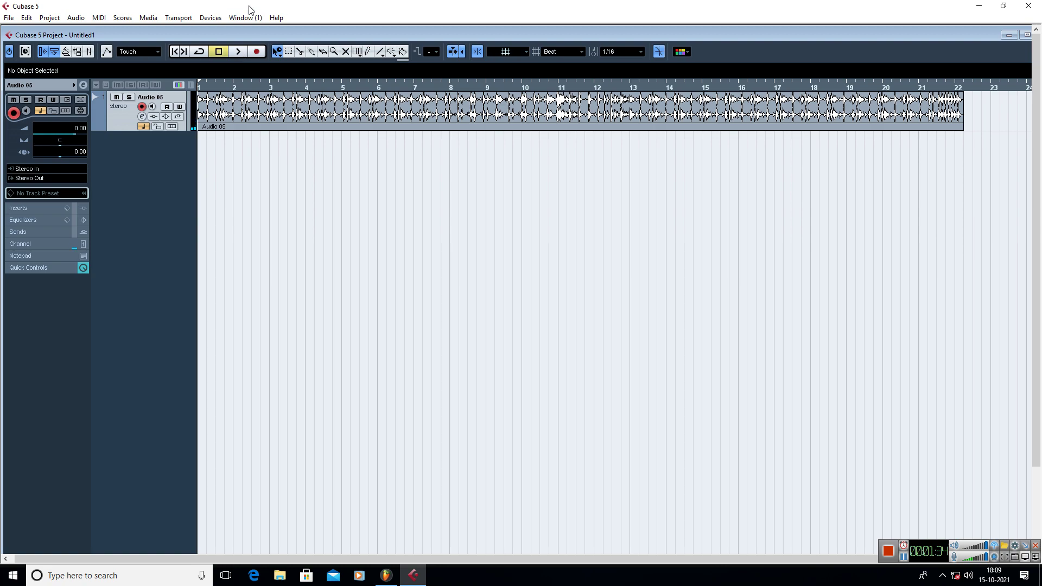
left_click_drag(200, 143, 917, 163)
Step: Select the Audio 05 clip and load the MaxxBass Stereo bass plug-in into the first insert slot of its channel
left_click(243, 112)
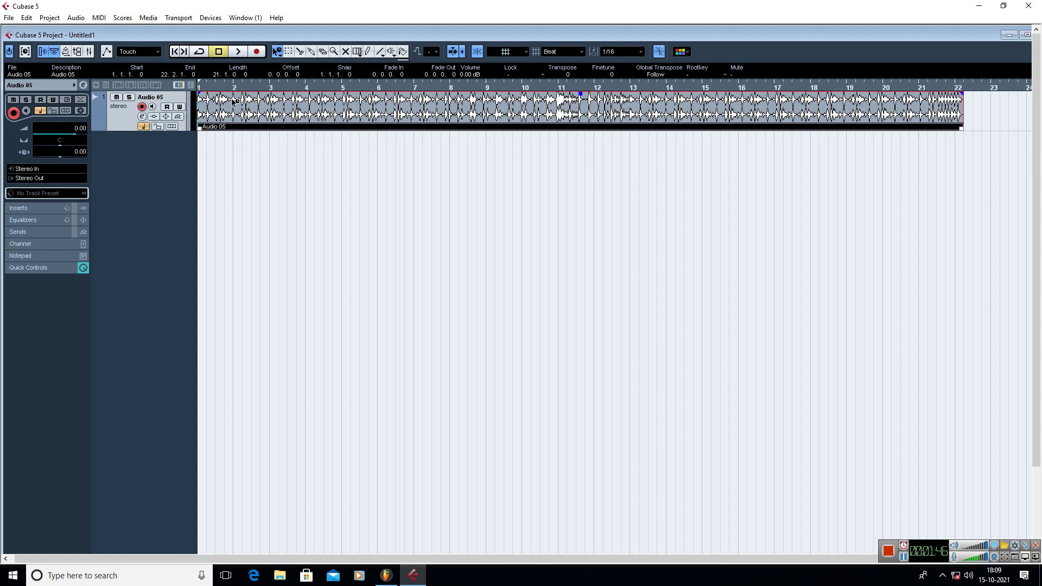
left_click_drag(217, 154, 890, 108)
left_click(142, 116)
left_click_drag(143, 151, 174, 142)
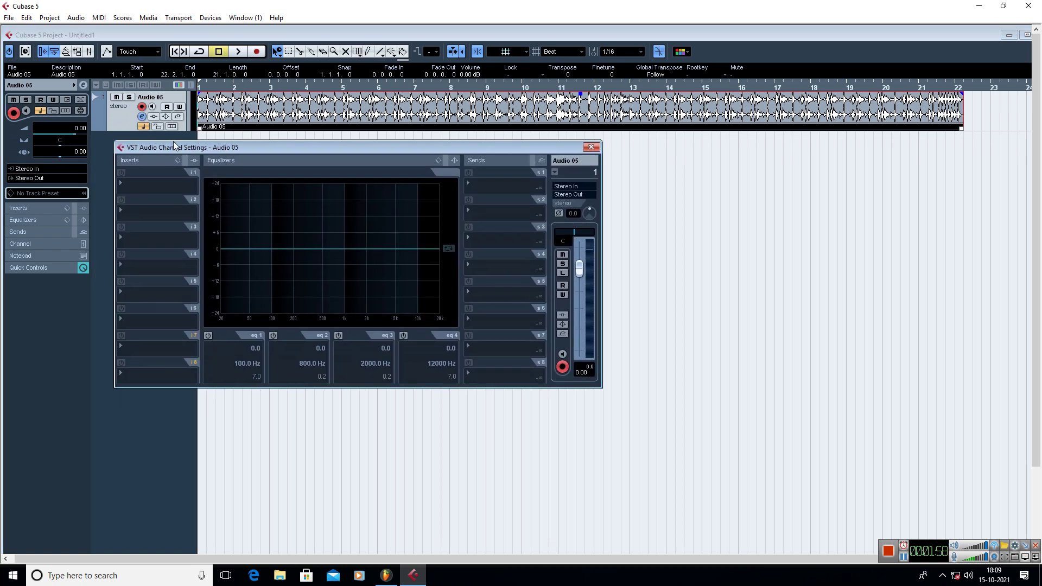
left_click(123, 180)
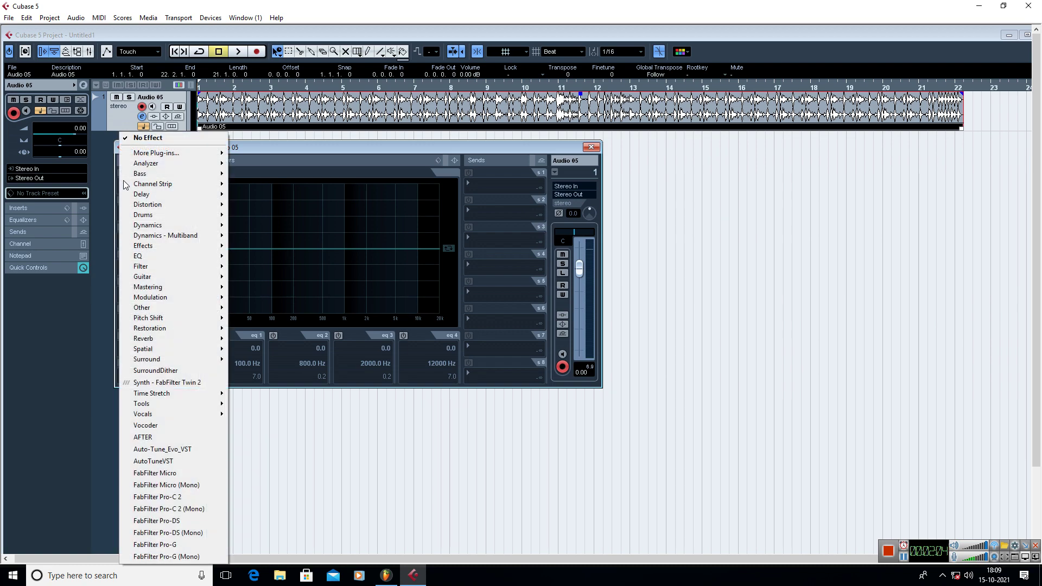
mouse_move(155, 178)
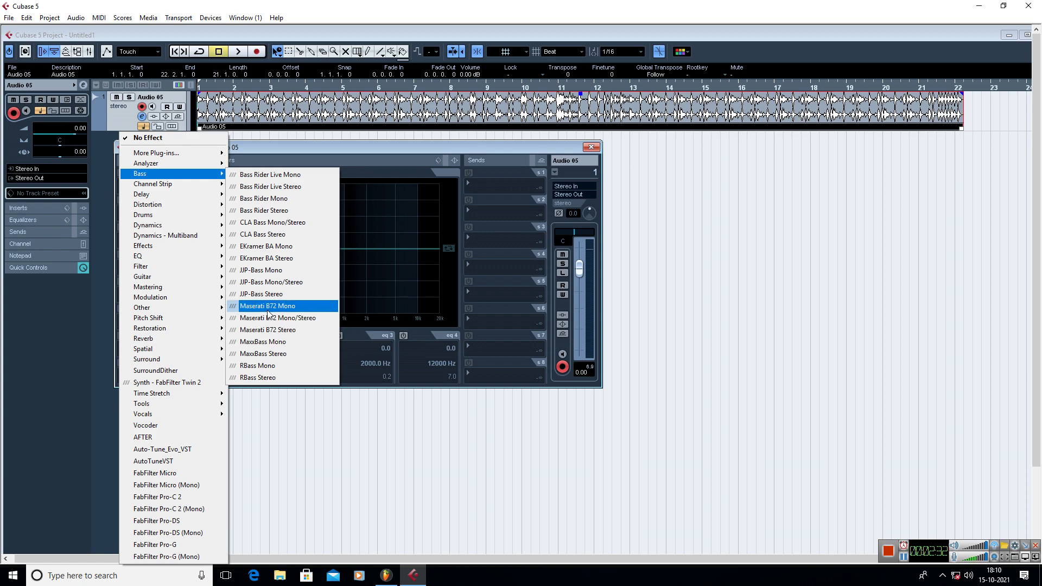
left_click(263, 354)
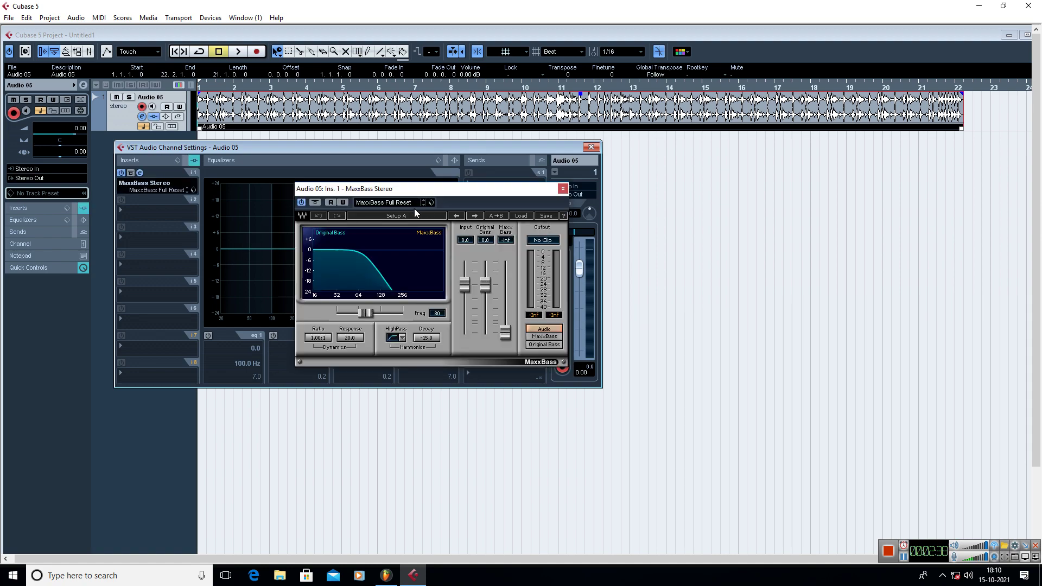
left_click_drag(431, 190, 381, 191)
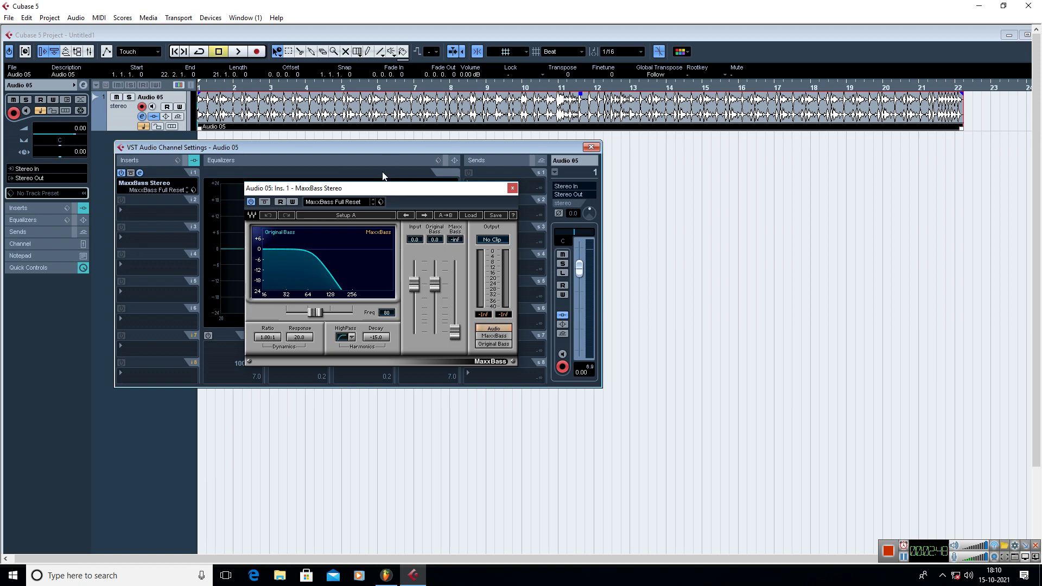
left_click_drag(378, 194, 379, 204)
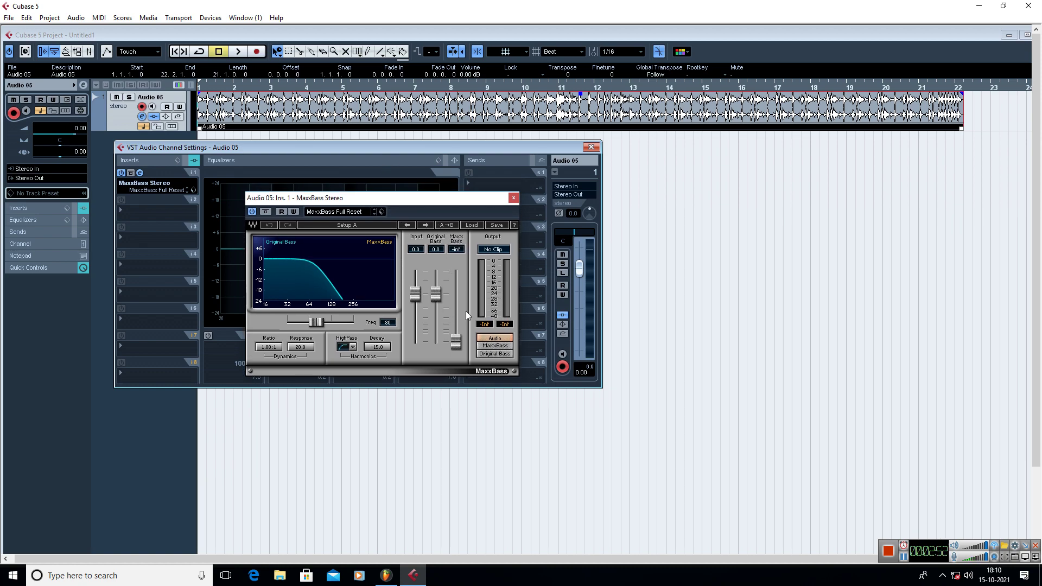
Step: Nudge the MaxxBass frequency to 83 and try out the BoomBaxx and Light factory presets
left_click_drag(456, 343, 462, 342)
left_click_drag(318, 322, 320, 323)
left_click(481, 227)
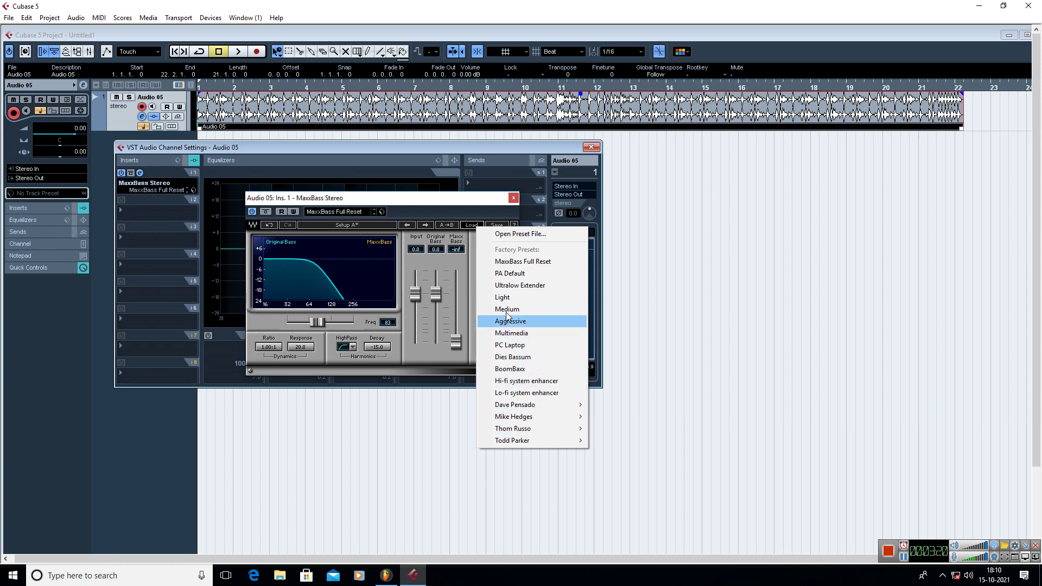
left_click(514, 371)
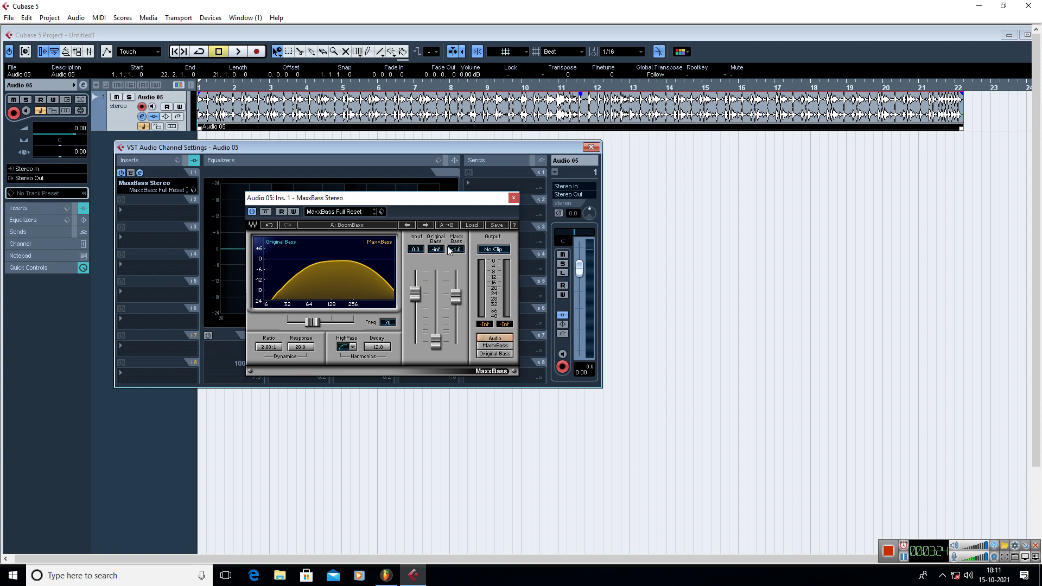
left_click(470, 225)
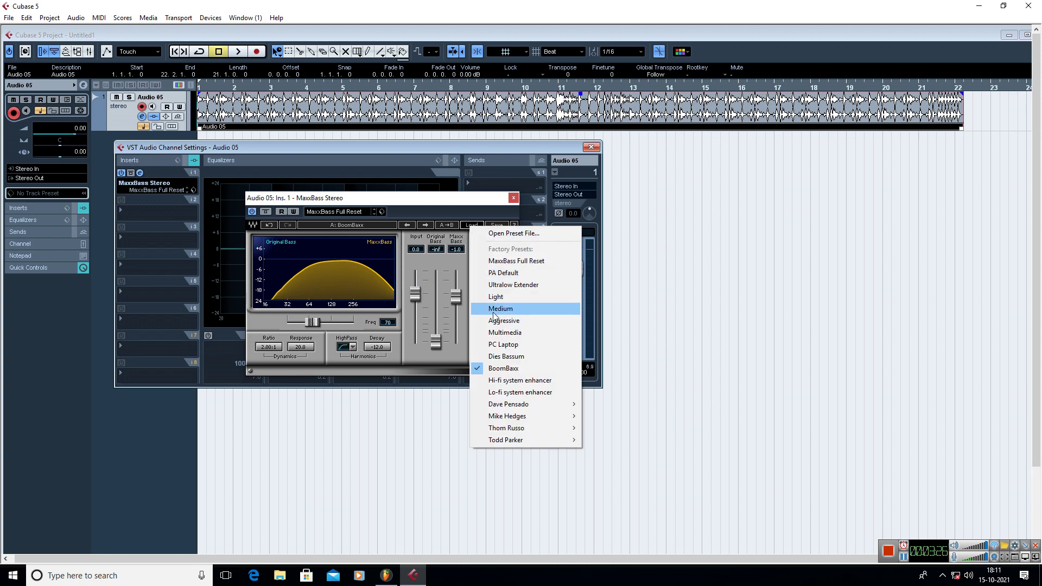
left_click(496, 297)
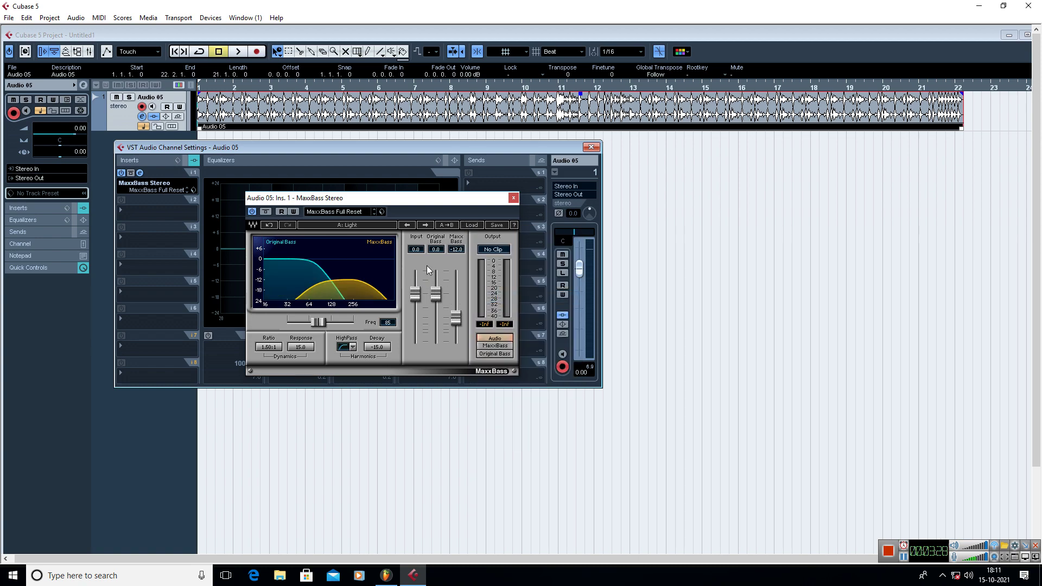
Step: Load the Ultralow Extender factory preset in MaxxBass
left_click(470, 225)
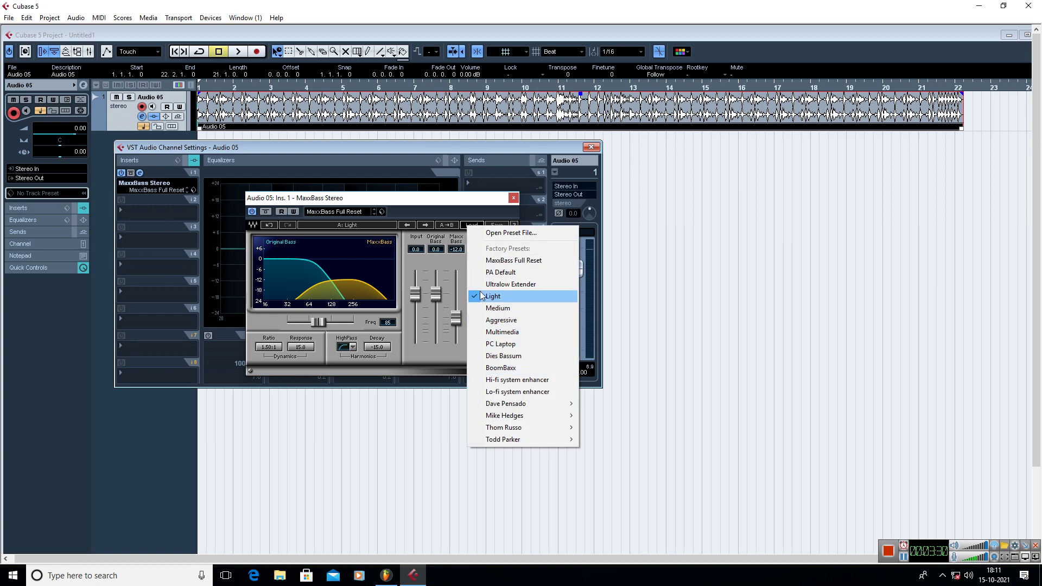
left_click(508, 283)
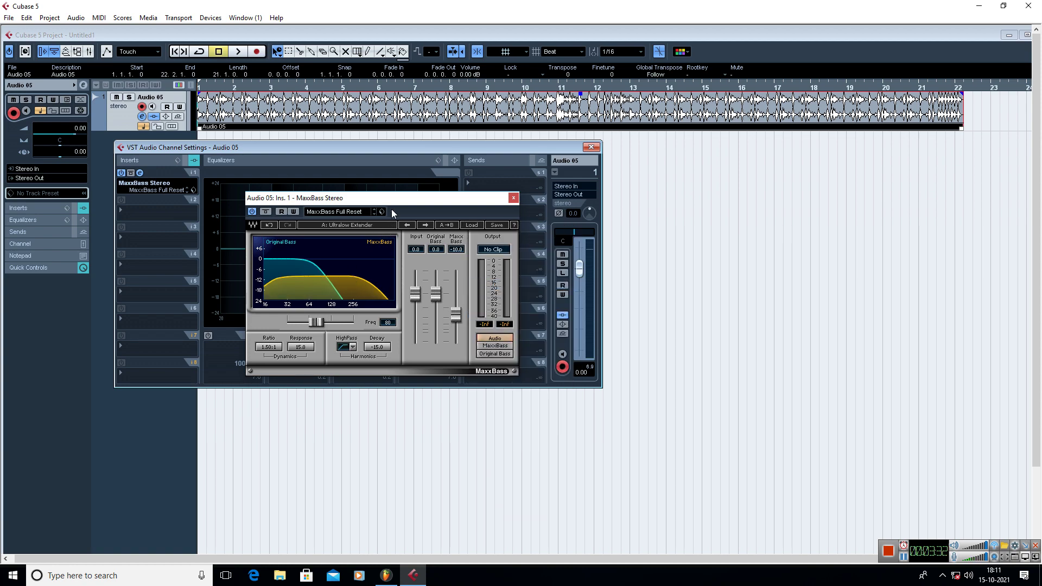
left_click_drag(392, 201, 379, 197)
Step: Play the track and switch the MaxxBass insert off and back on to compare the sound, and stop playback
key("space")
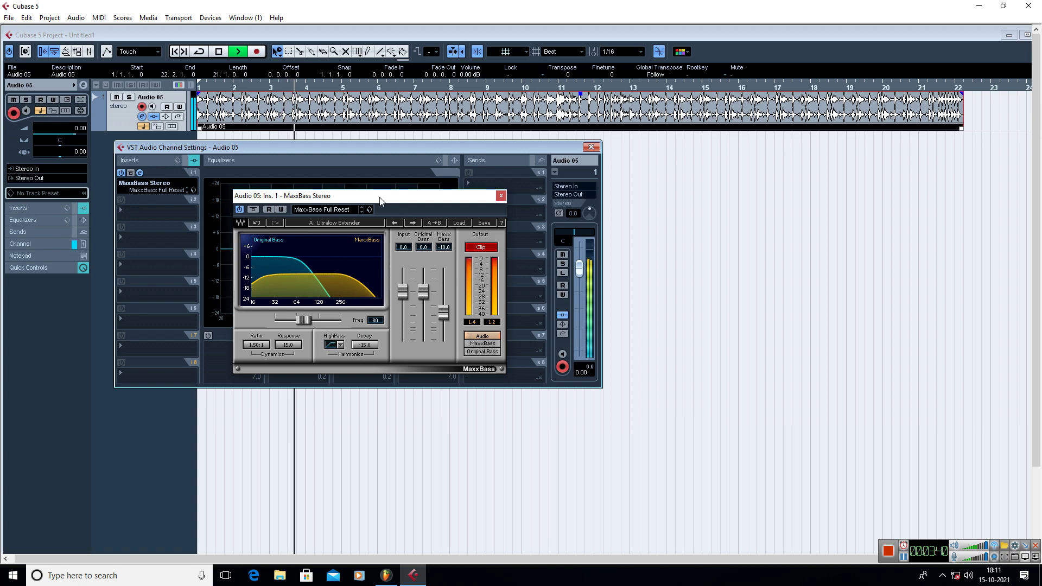
left_click(240, 210)
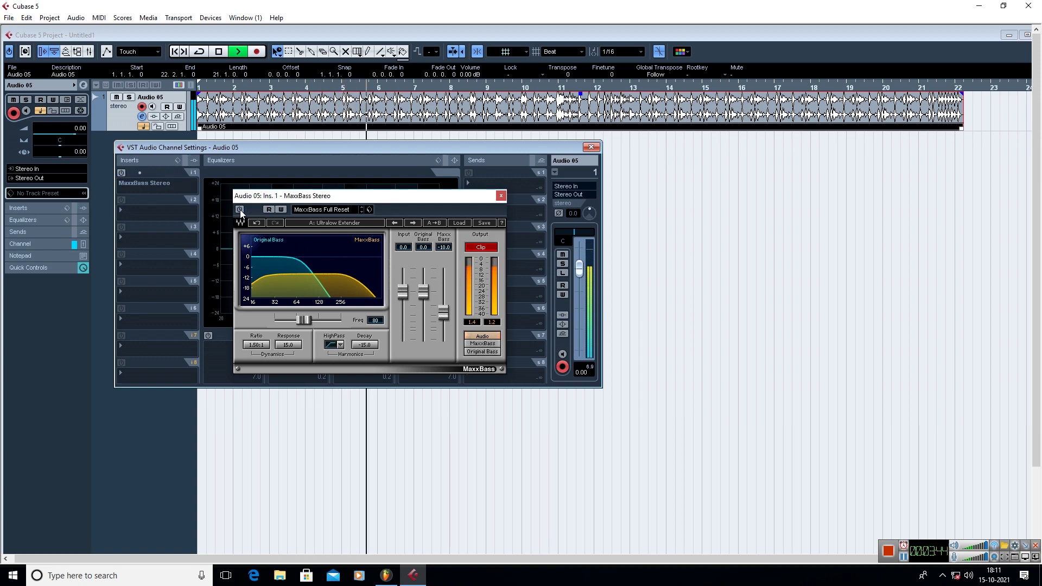
left_click(240, 210)
key("space")
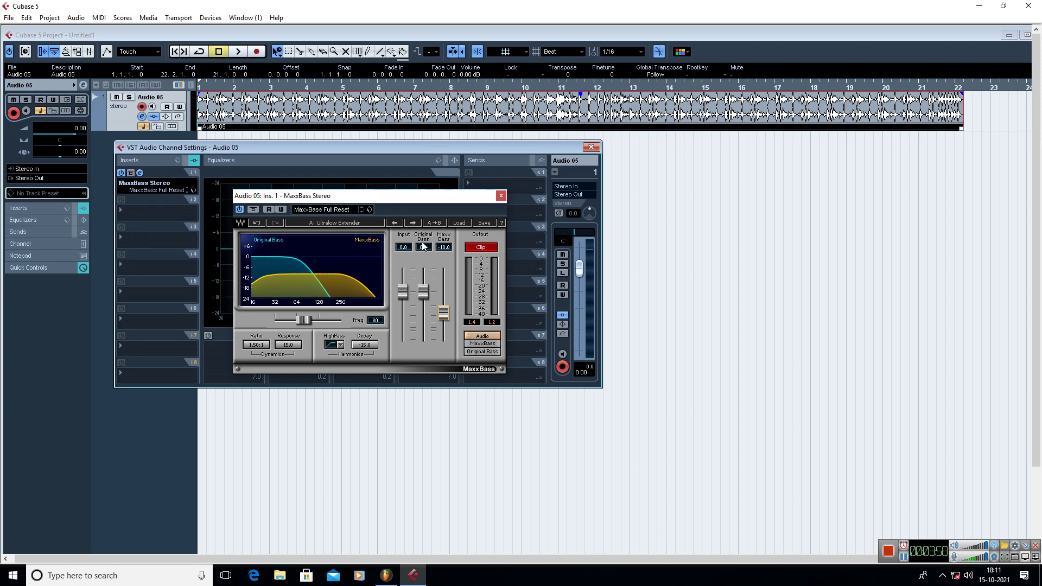
Step: Audition the MaxxBass and Original Bass monitor outputs separately, return monitoring to Audio, and listen to the full signal
left_click(480, 345)
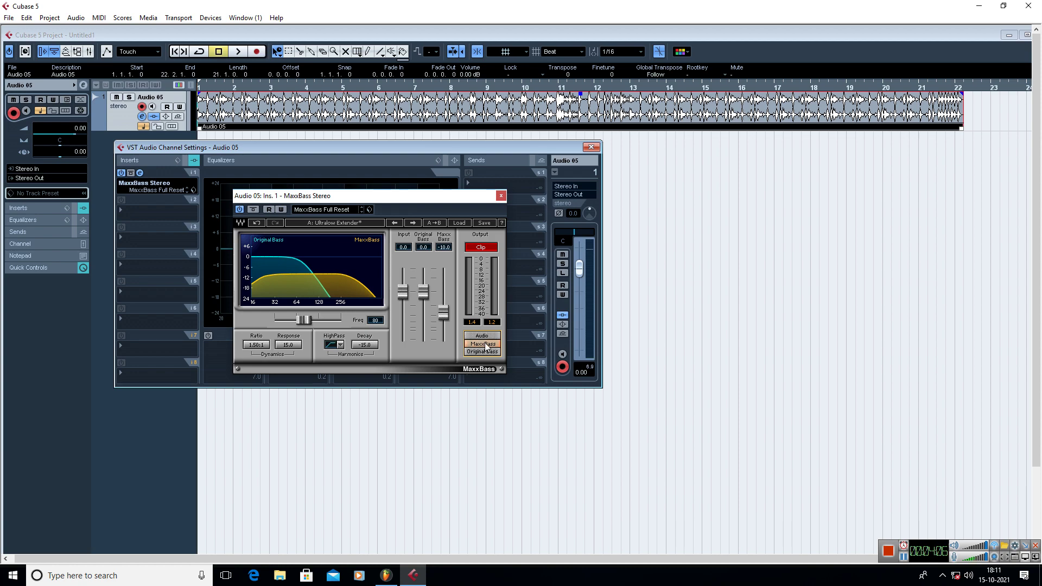
key("space")
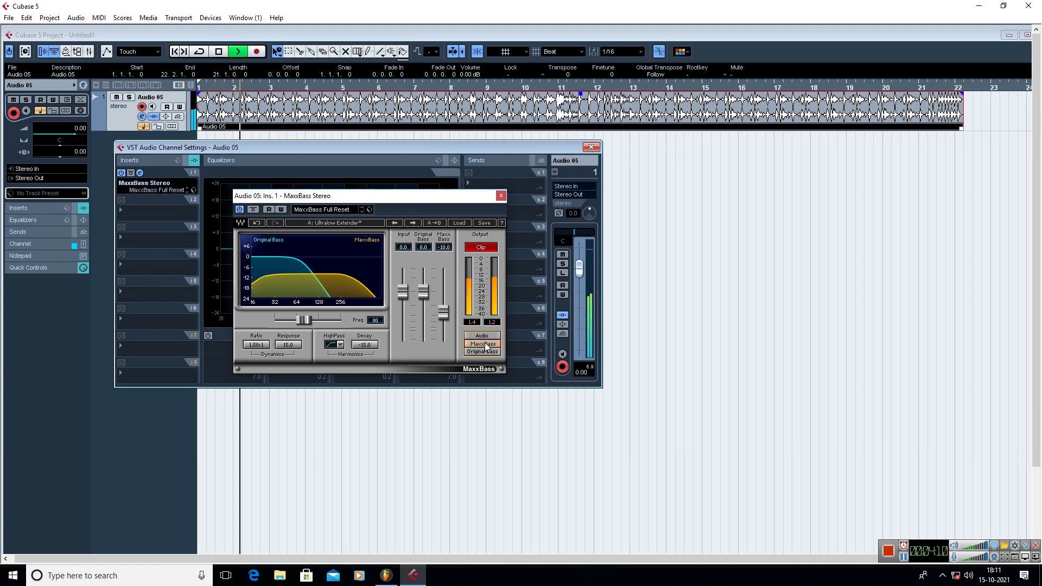
key("space")
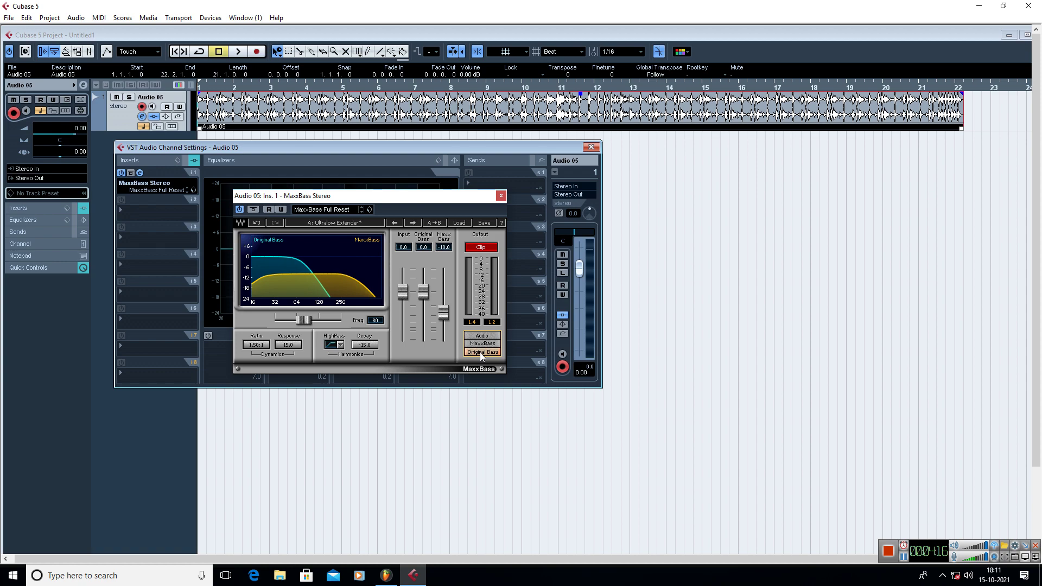
key("space")
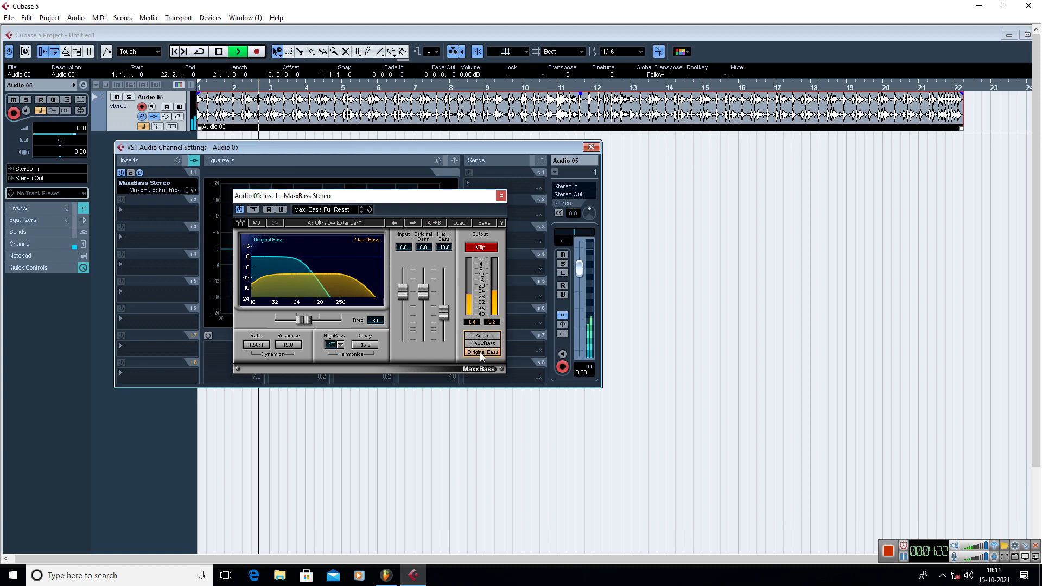
key("space")
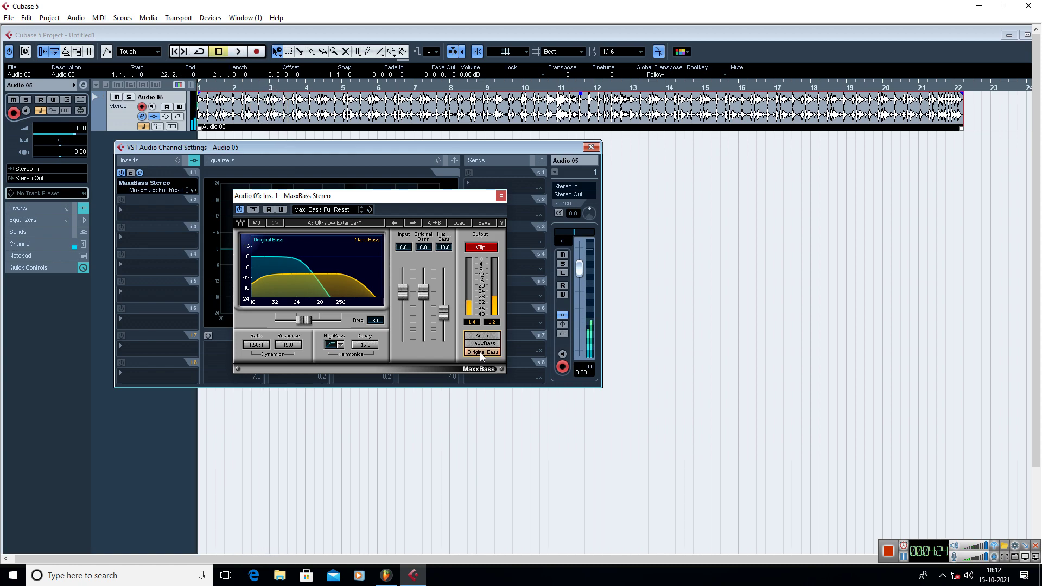
left_click(484, 337)
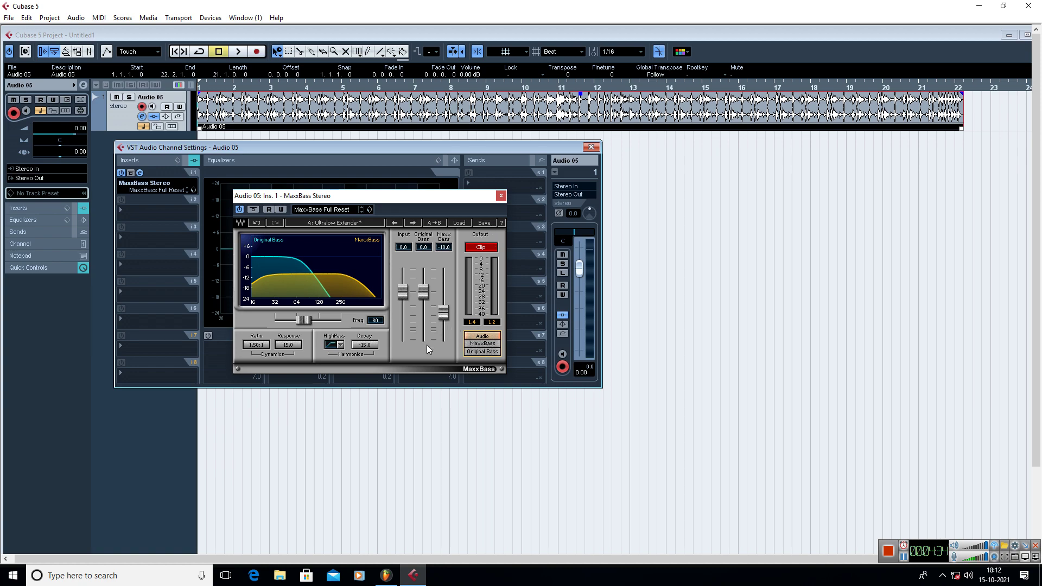
key("space")
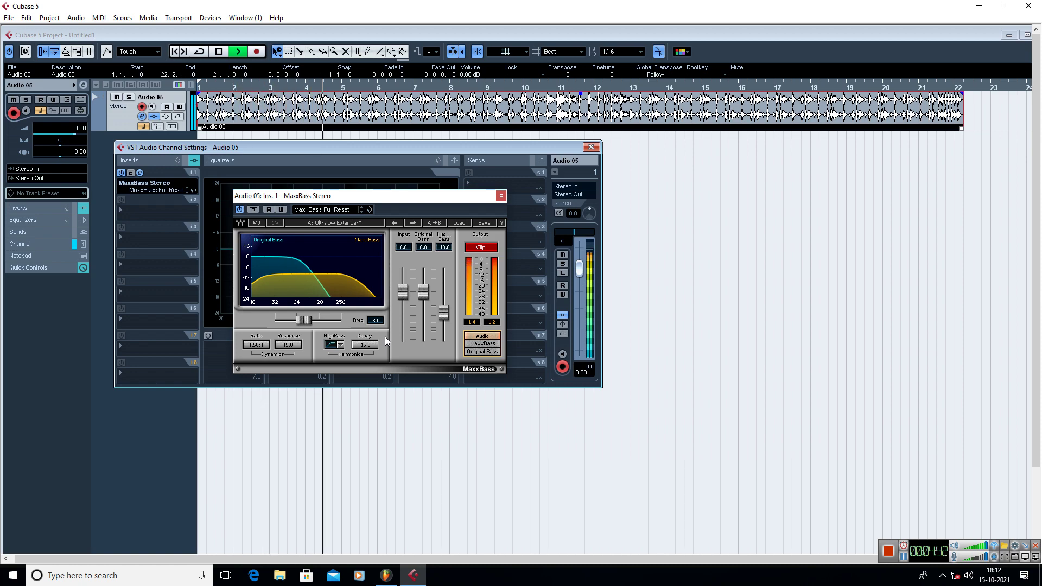
key("space")
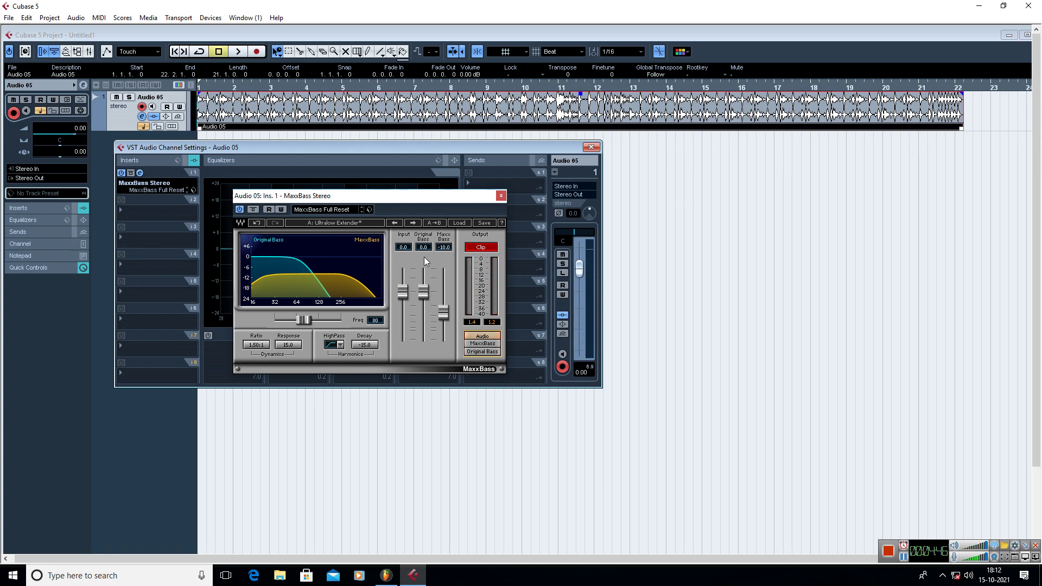
Step: Raise the Original Bass level in MaxxBass to 2.0 and listen to the track
left_click_drag(425, 293, 426, 285)
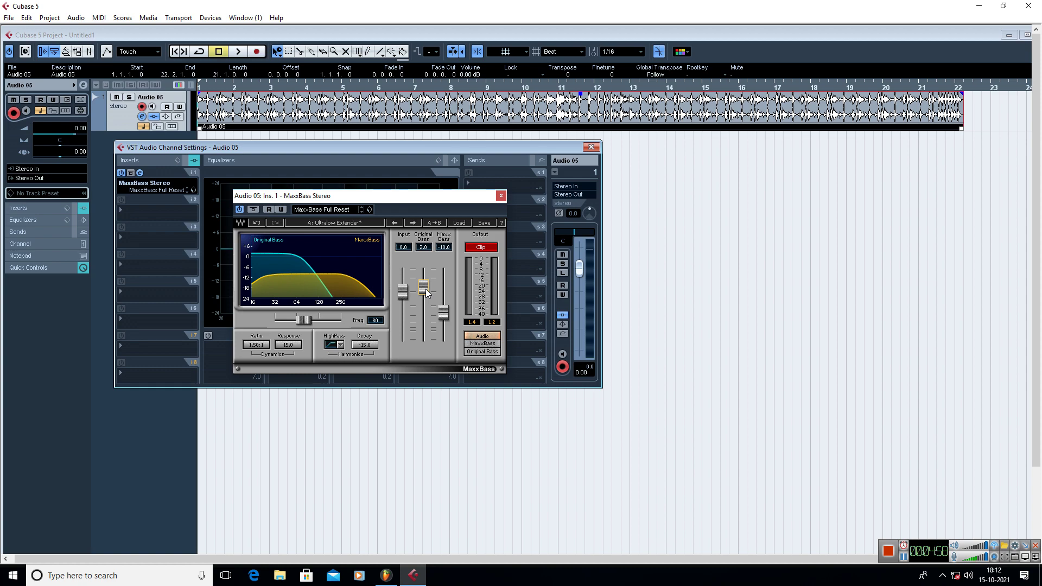
key("space")
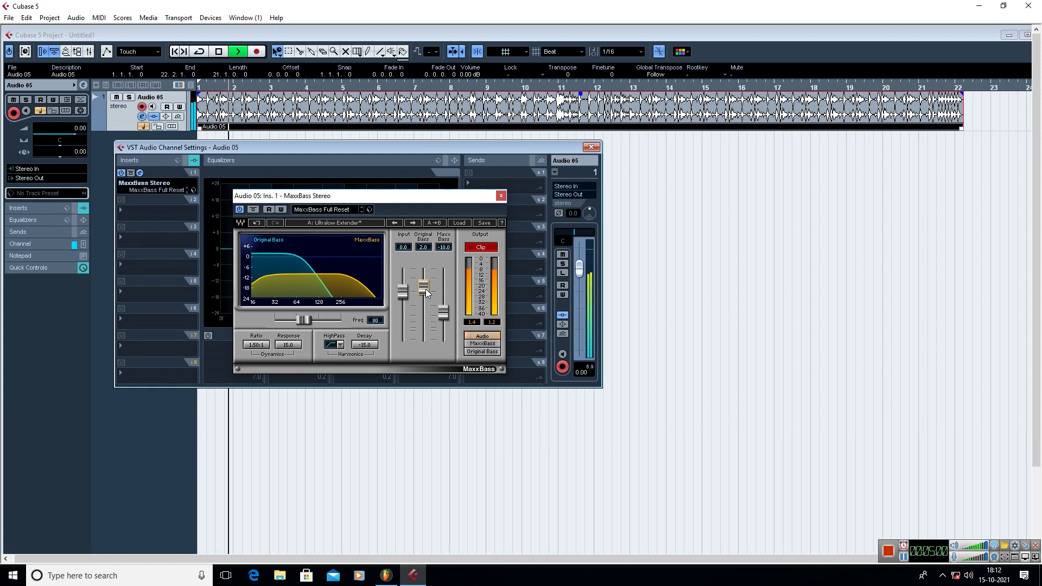
key("space")
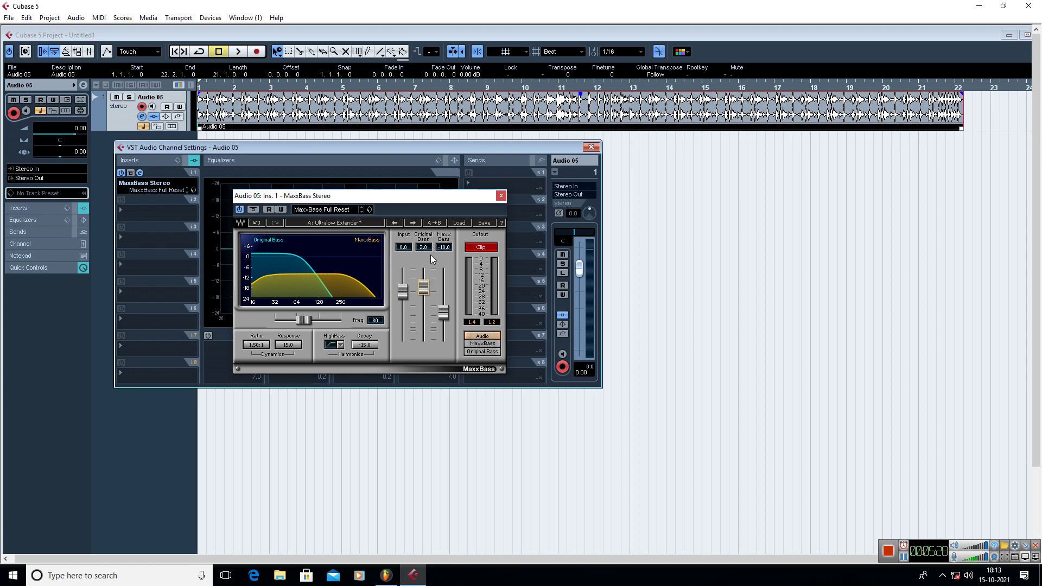
Step: Try the Maxx Bass level at 12.0 and play the track to hear the effect
left_click_drag(440, 310, 443, 271)
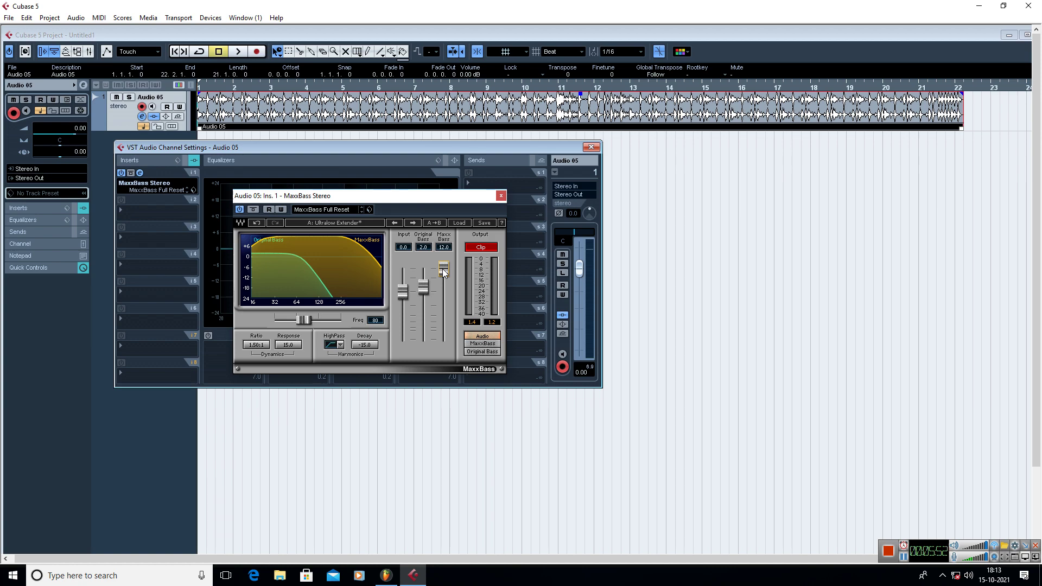
key("space")
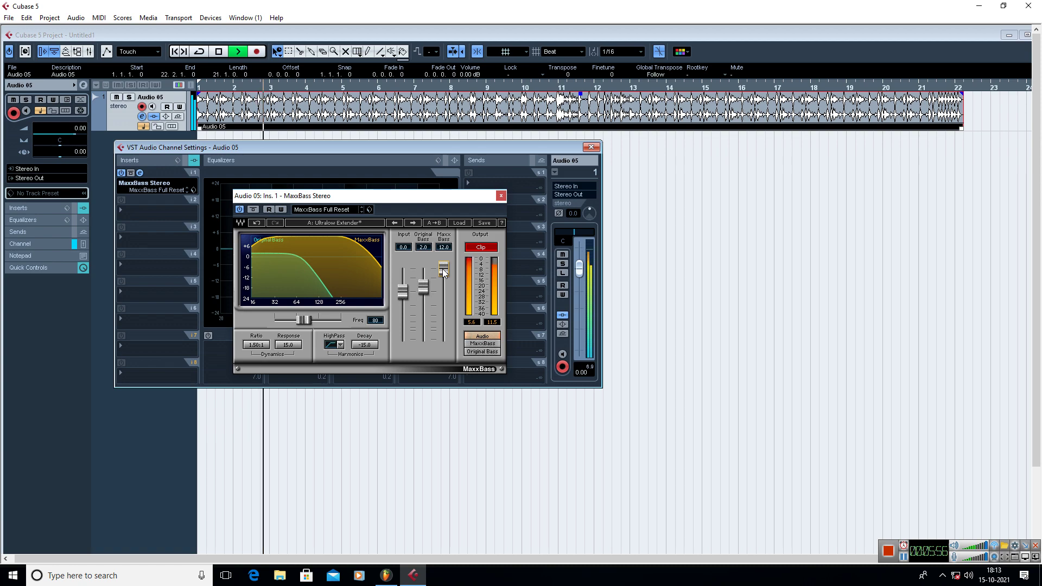
key("space")
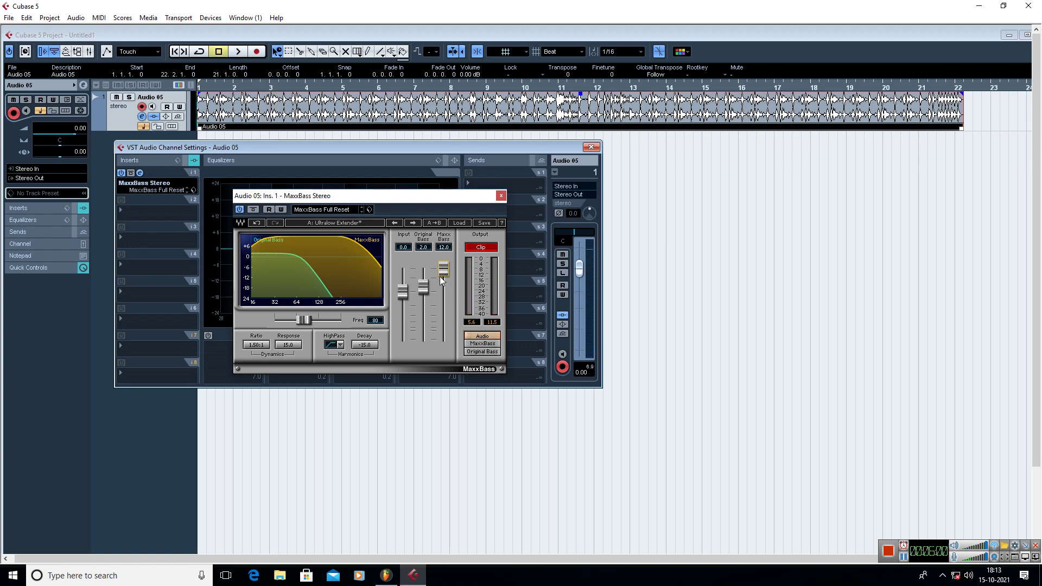
Step: Set the Maxx Bass level to 4.0 and play the track to check the sound
left_click_drag(443, 269, 446, 284)
double_click(445, 281)
type("4")
key("Return")
key("space")
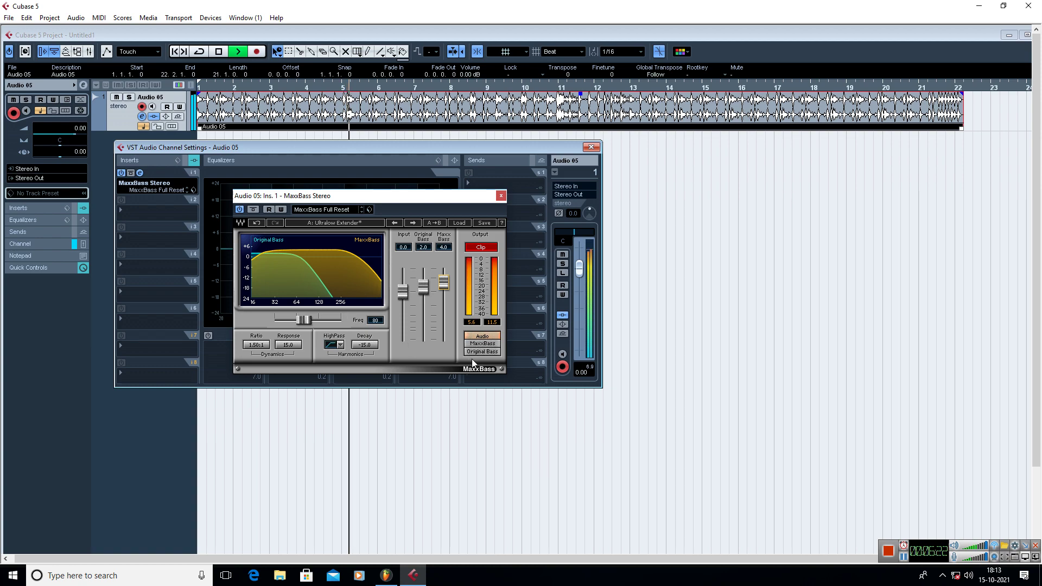
Step: Audition only the MaxxBass monitor output, return monitoring to Audio, and stop playback after listening to the full signal
left_click(480, 344)
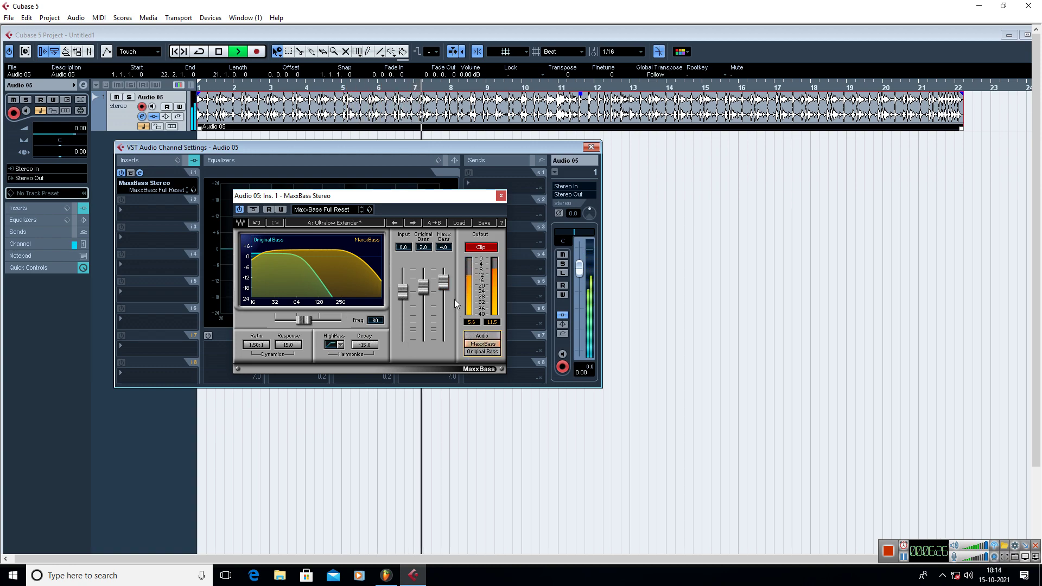
left_click(481, 336)
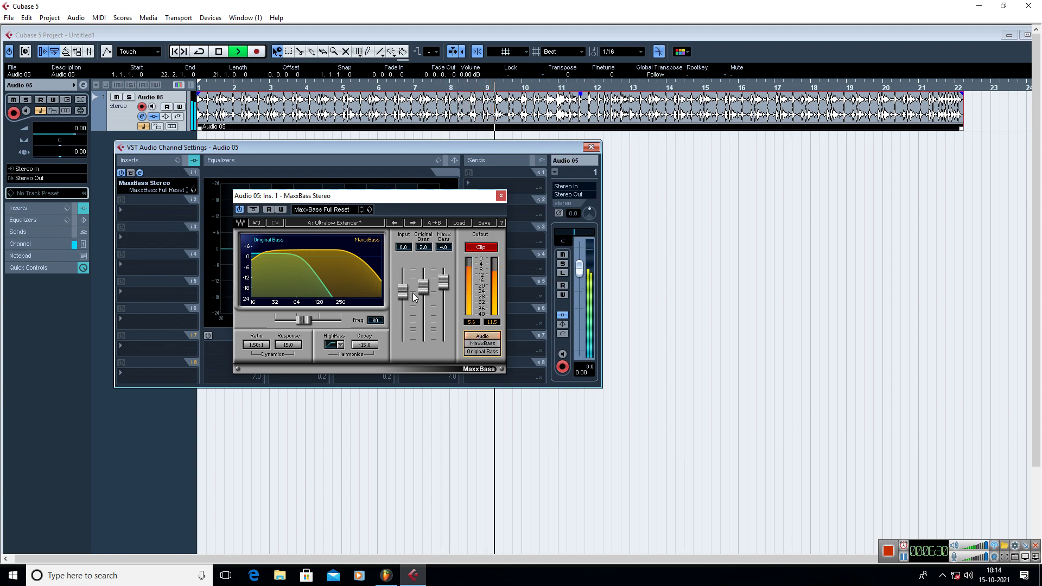
key("space")
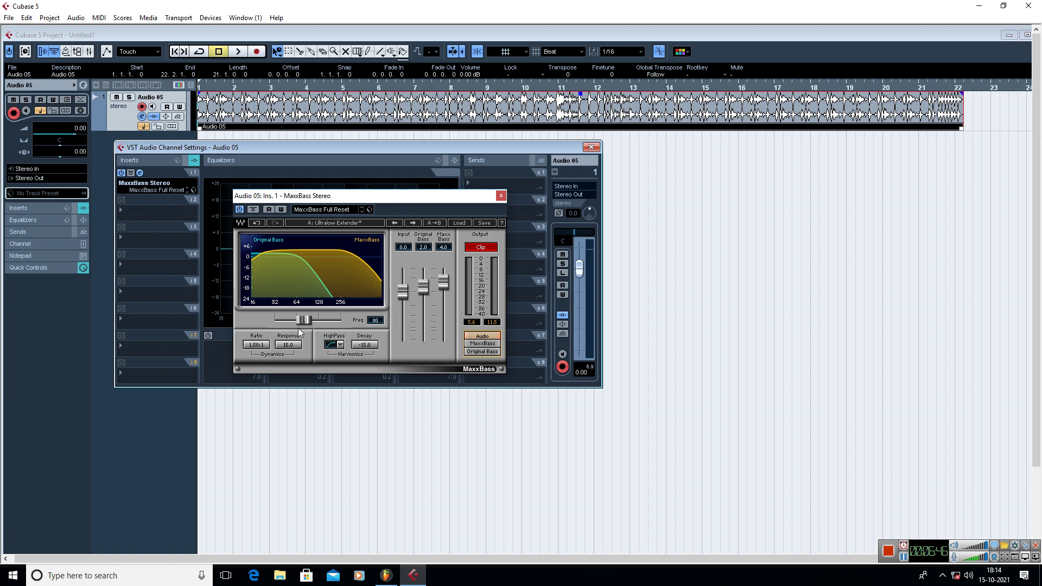
Step: Try the MaxxBass frequency at 85 and 32 while playing the track
left_click_drag(307, 324, 308, 320)
left_click_drag(307, 320, 307, 320)
key("space")
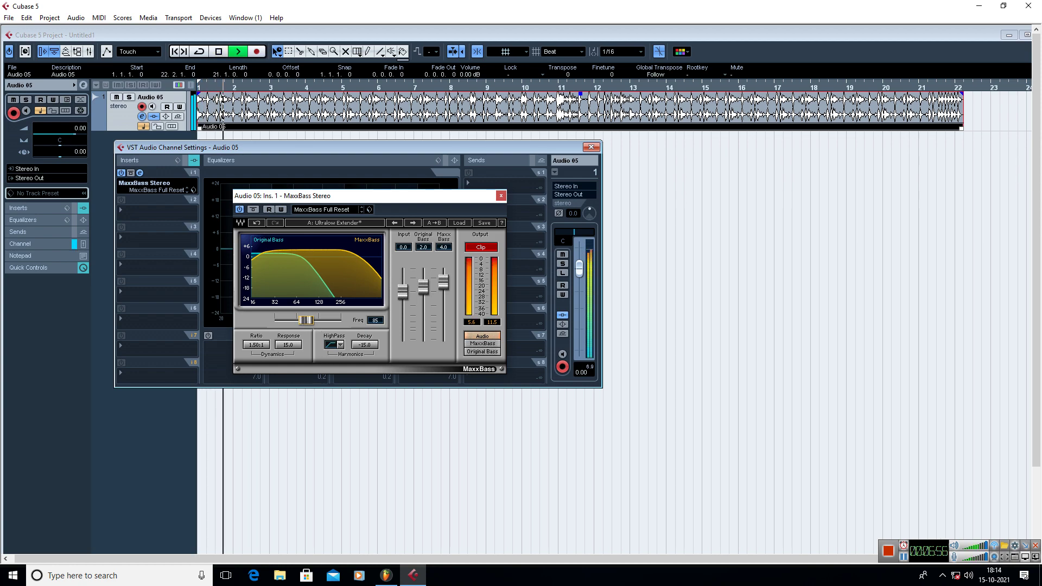
left_click_drag(306, 320, 275, 320)
key("space")
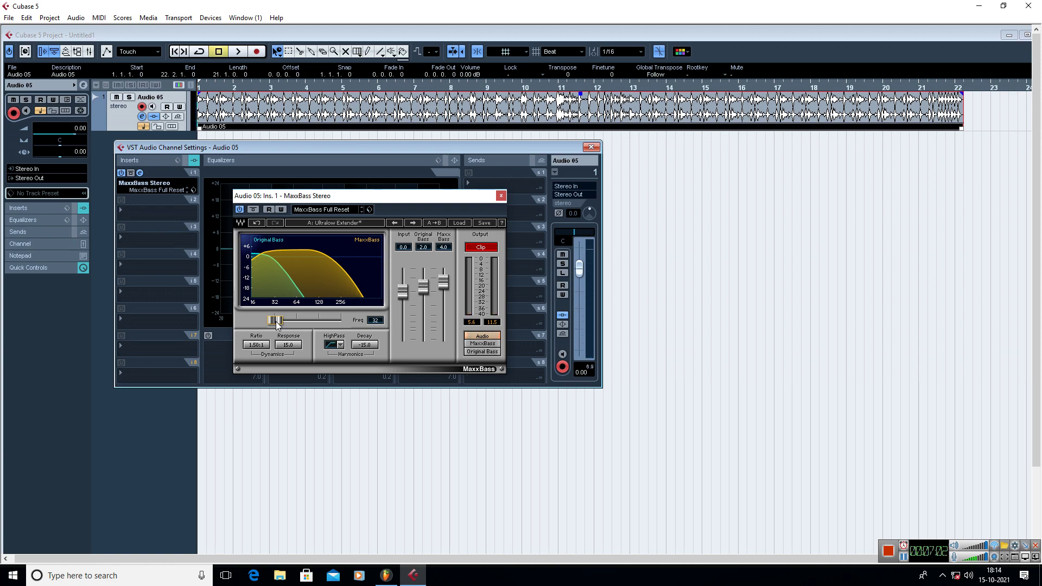
Step: Compare MaxxBass frequencies of 55, 97 and 80 while playing the track
left_click_drag(277, 324, 295, 323)
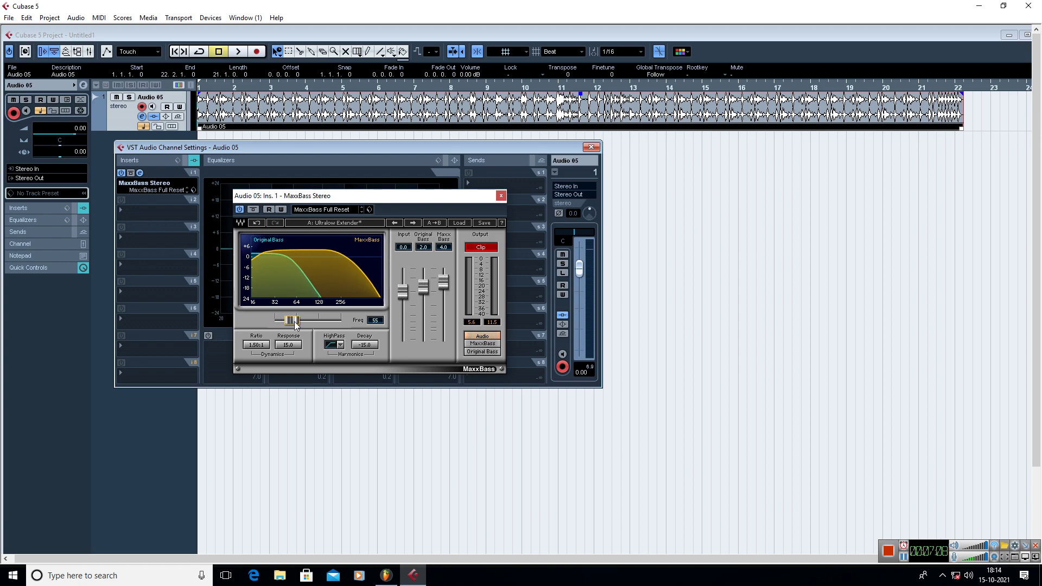
key("space")
mouse_move(295, 325)
left_mouse_down()
mouse_move(333, 324)
mouse_move(311, 320)
left_mouse_up()
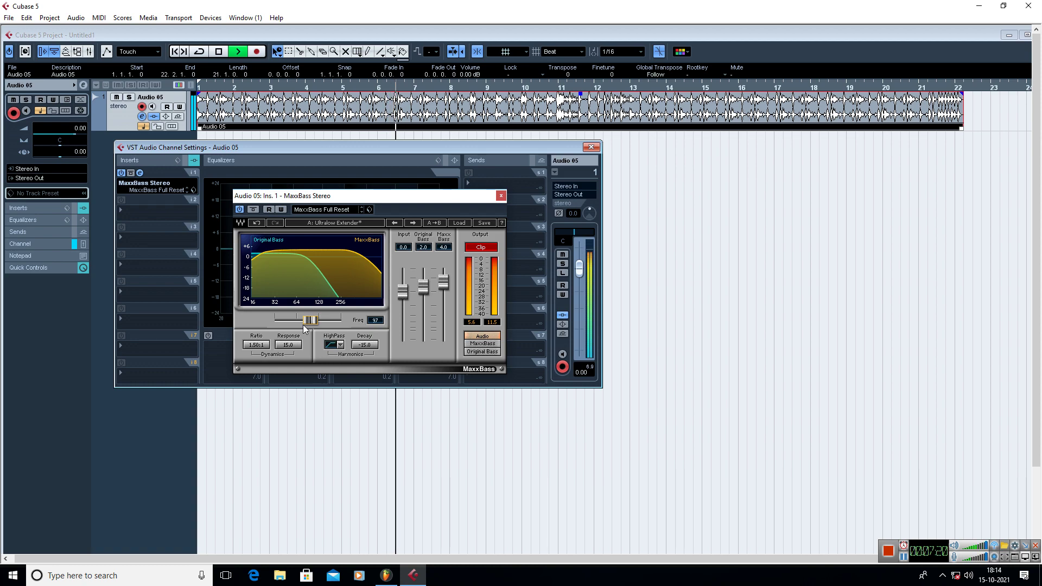
left_click_drag(310, 320, 304, 321)
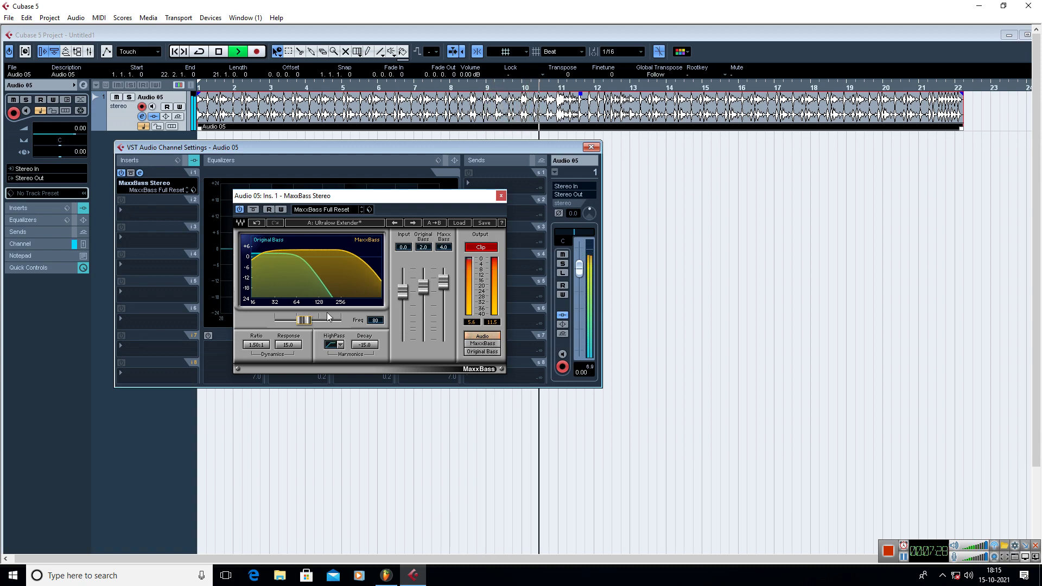
key("space")
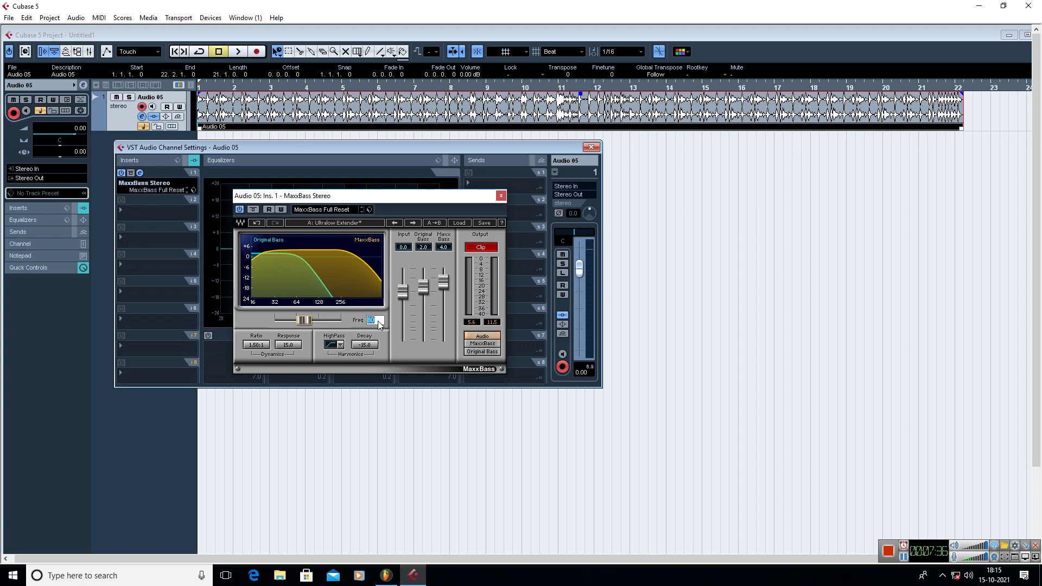
Step: Set the MaxxBass frequency to 70 and the harmonics HighPass to a steeper slope, listening to the track
type("70")
key("Return")
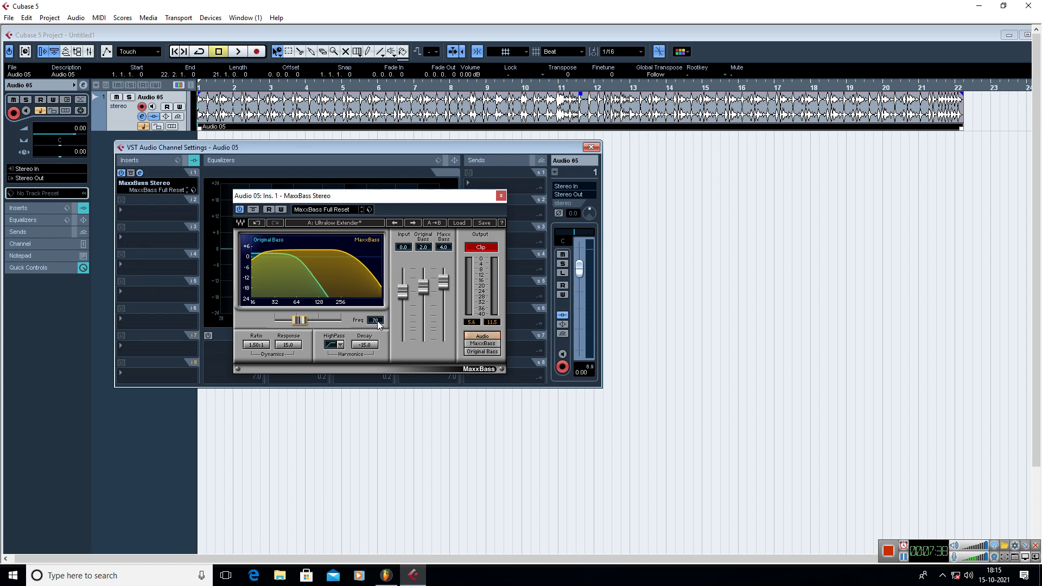
left_click(335, 344)
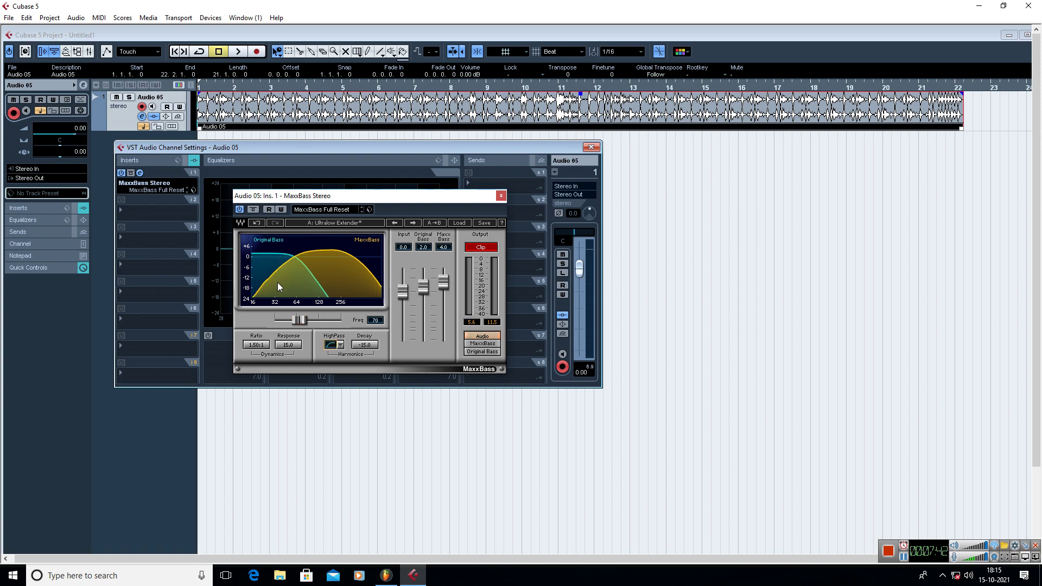
left_click(331, 345)
left_click(331, 345)
key("space")
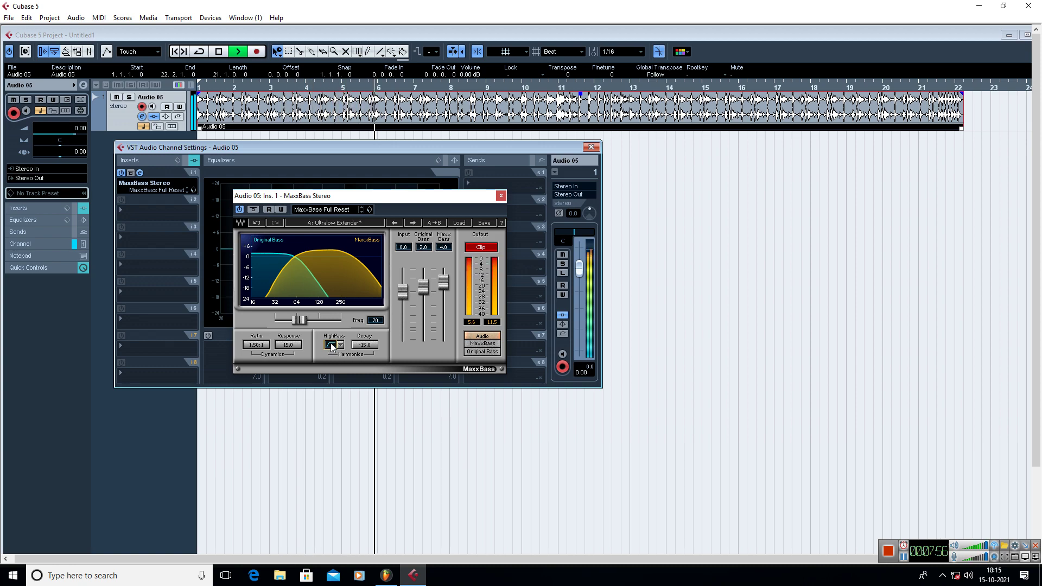
key("space")
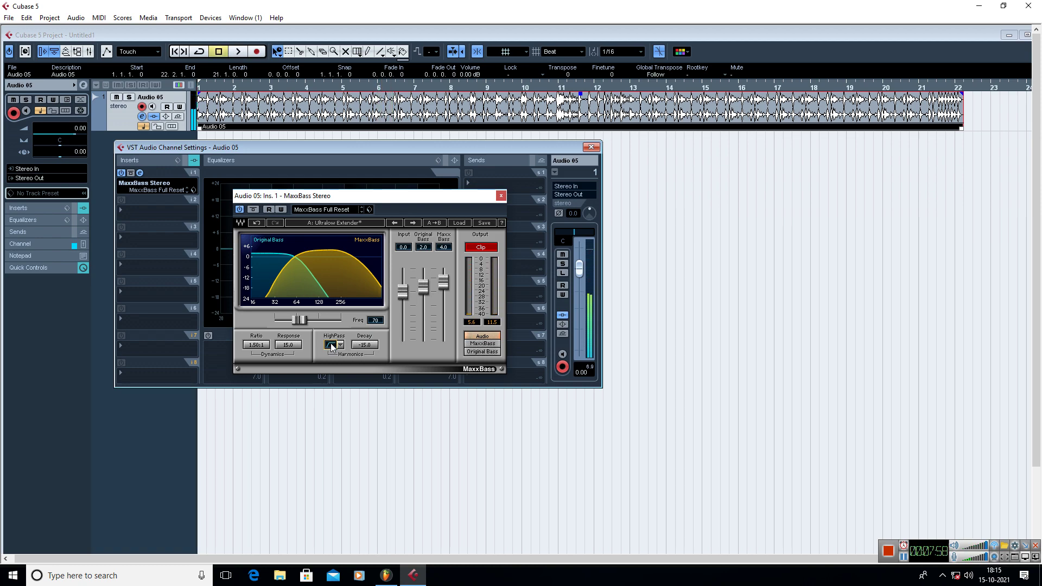
Step: Close the Audio 05 channel settings, reset the MaxxBass clip indicator, and close the plug-in window
left_click(590, 147)
left_click_drag(437, 200, 396, 151)
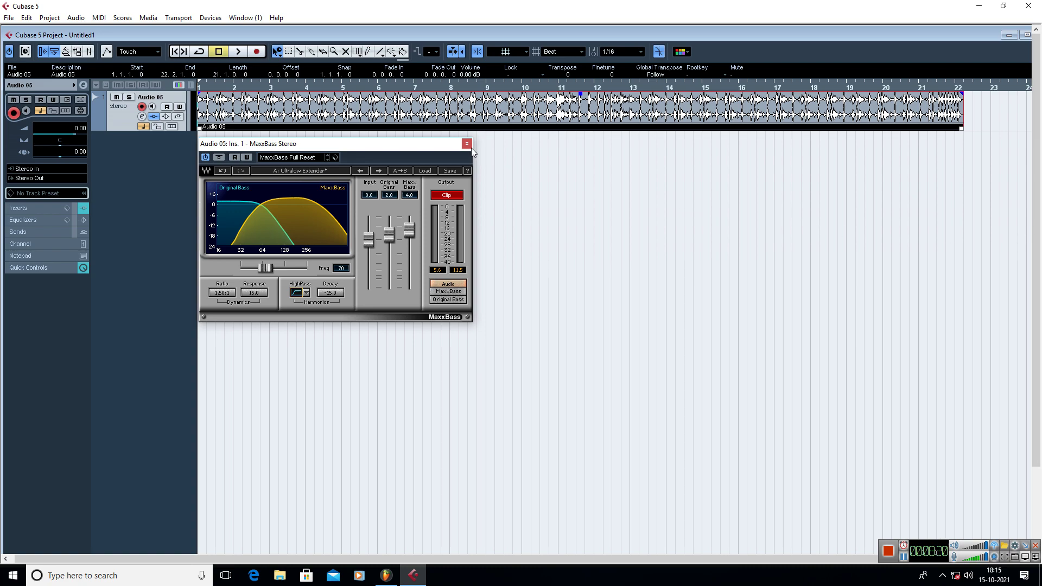
left_click(453, 194)
left_click(466, 145)
Step: Review the Bass plug-ins available for the first insert slot of Audio 05, leaving the insert as it is
left_click(142, 116)
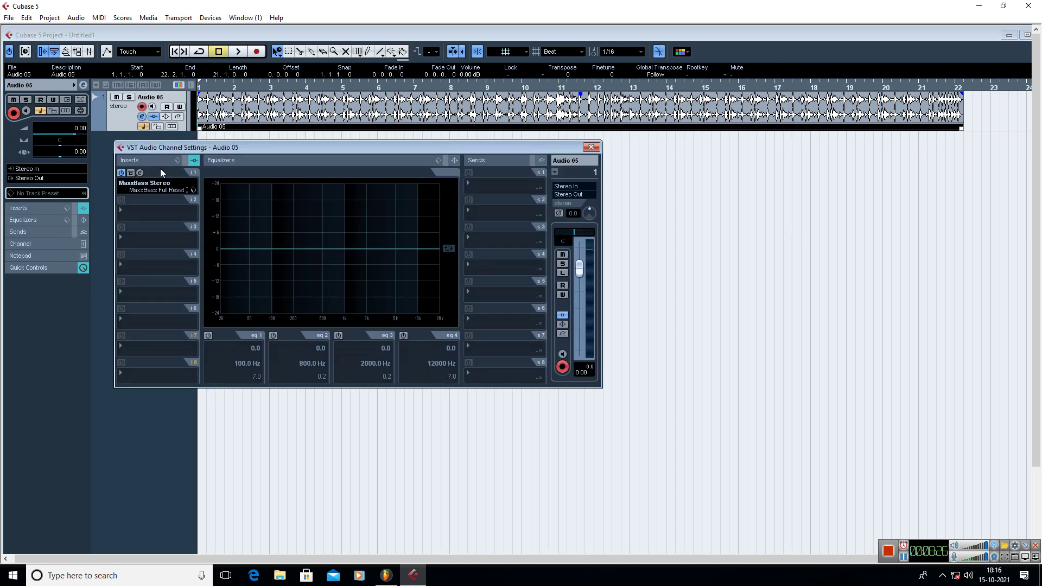
left_click(136, 187)
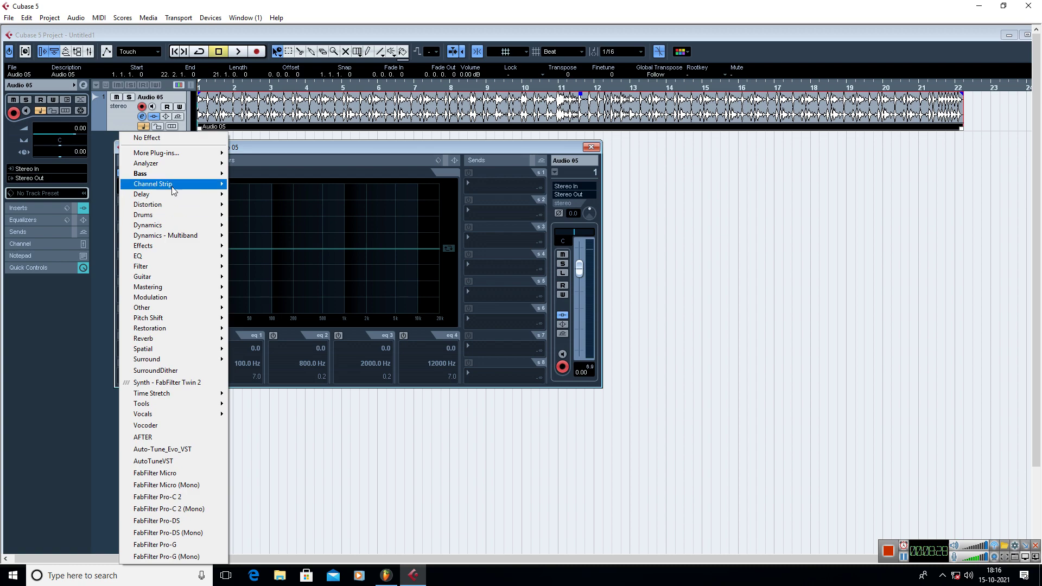
mouse_move(179, 175)
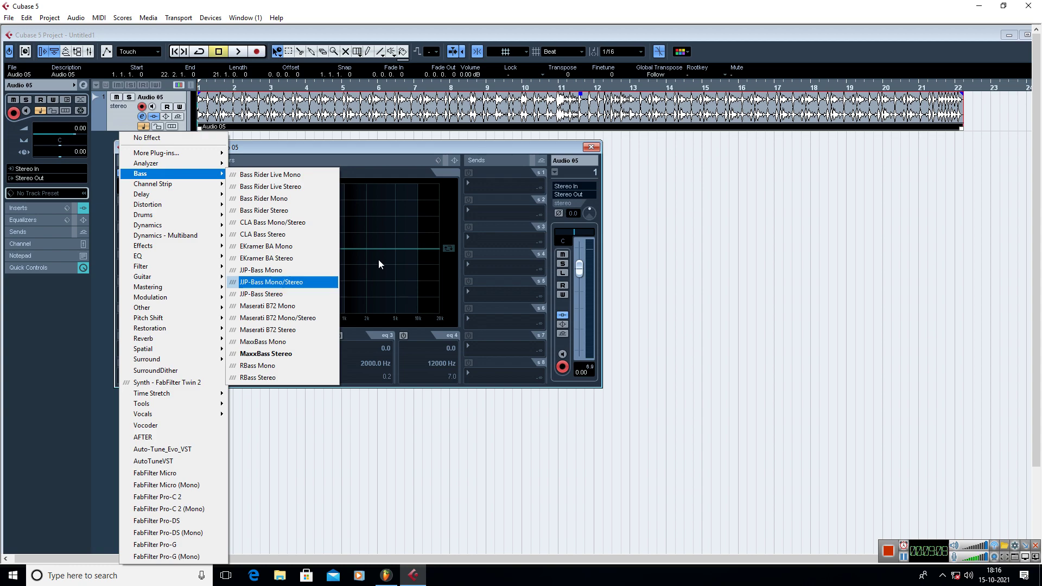
left_click(516, 154)
left_click(590, 148)
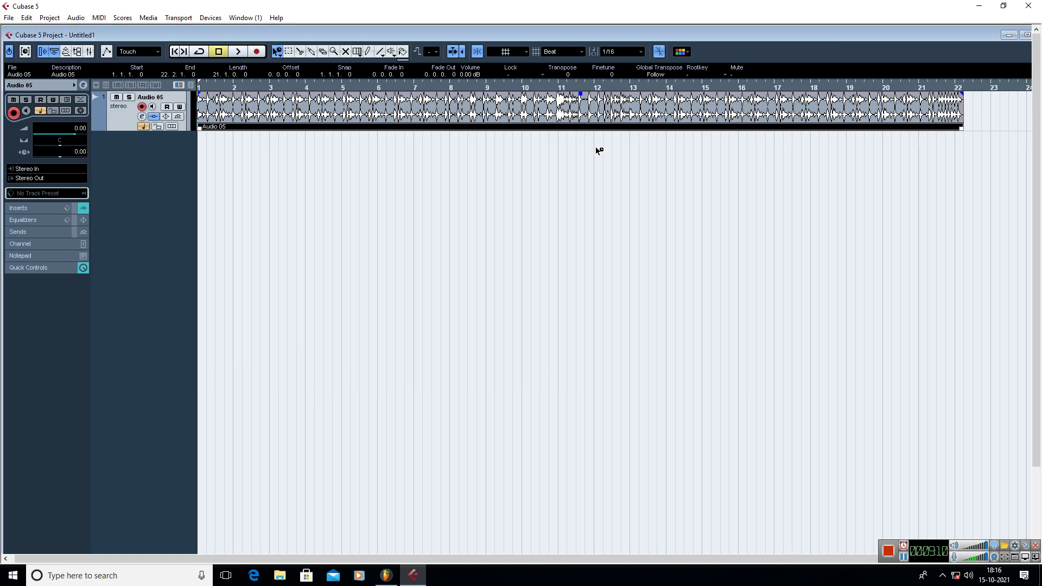